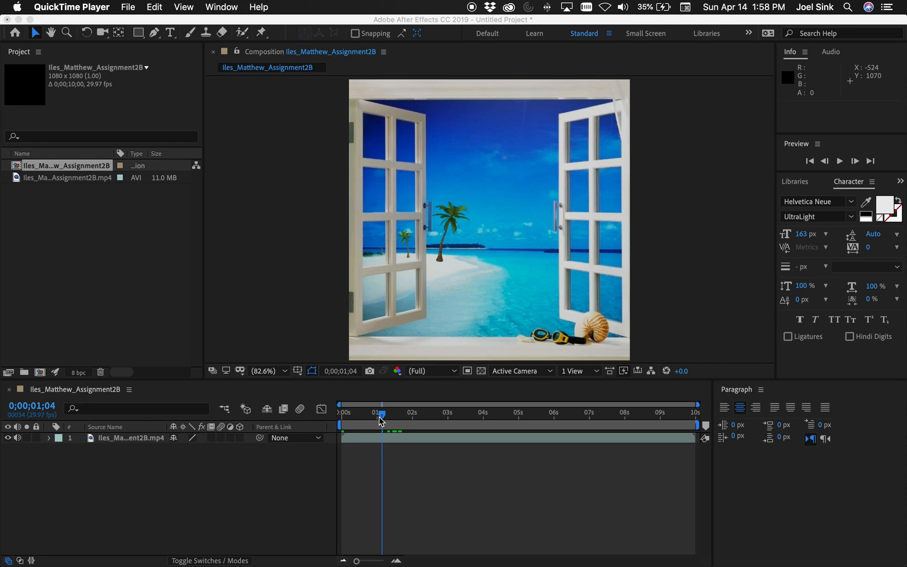
Duplicate the window video layer in the composition
click(124, 437)
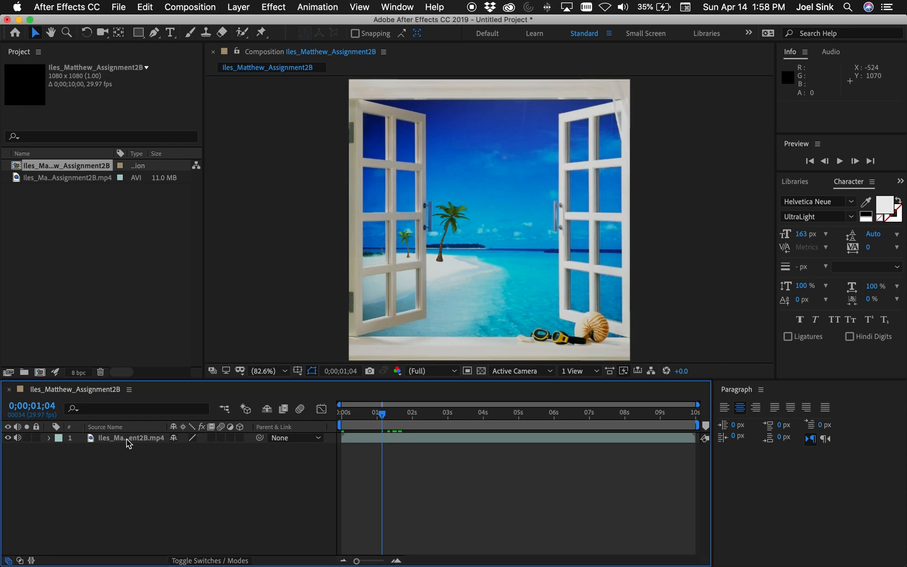
click(127, 439)
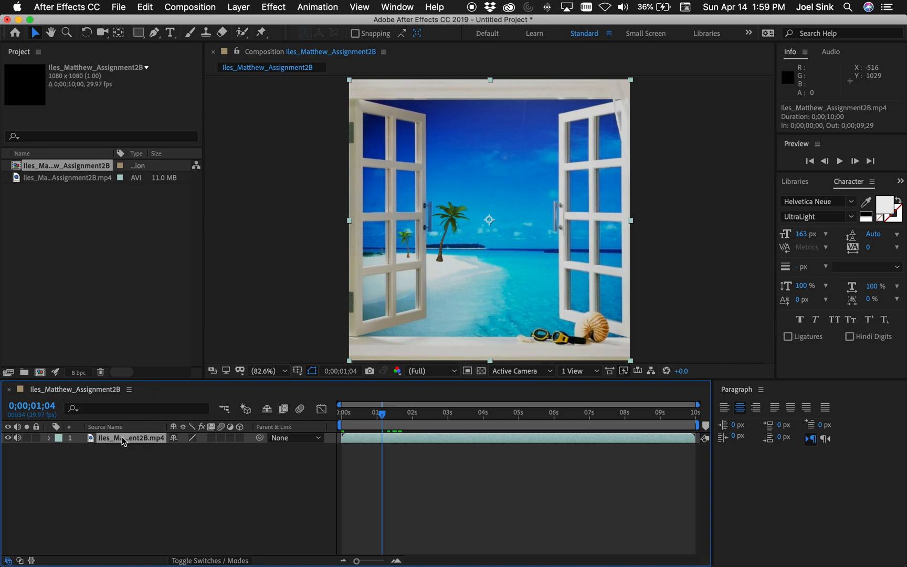
key(super+d)
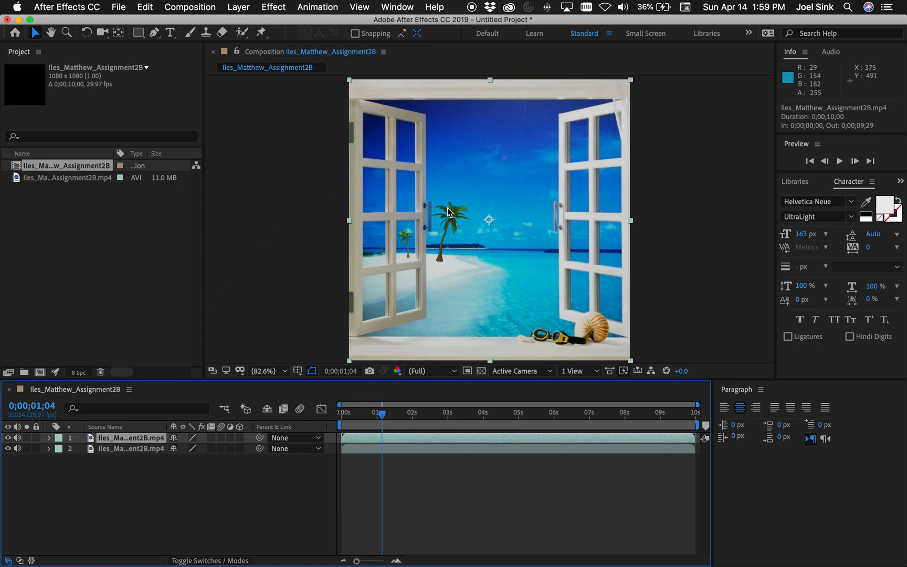
Start a Pen tool mask on the duplicate layer, tracing the opening's upper edge and the inner edge and handle of the right shutter
click(154, 33)
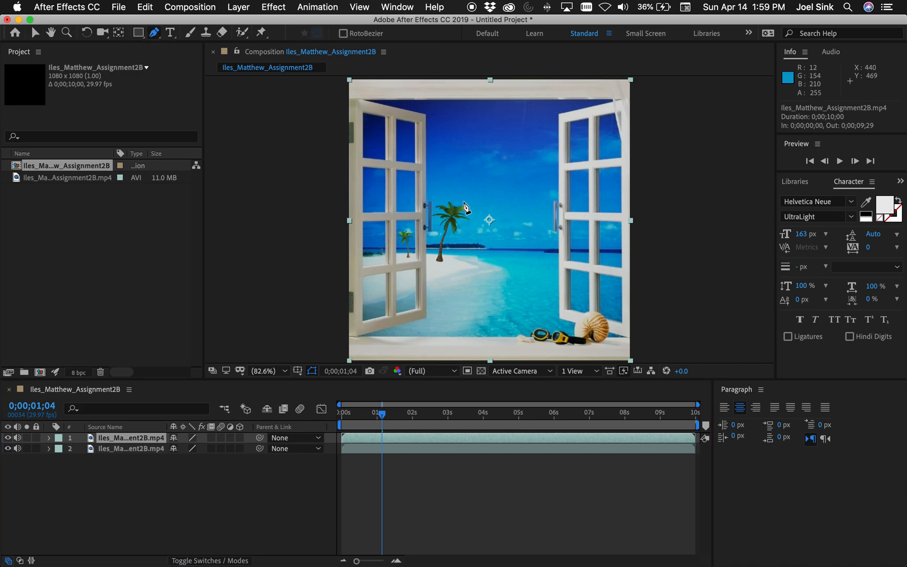
key(grave)
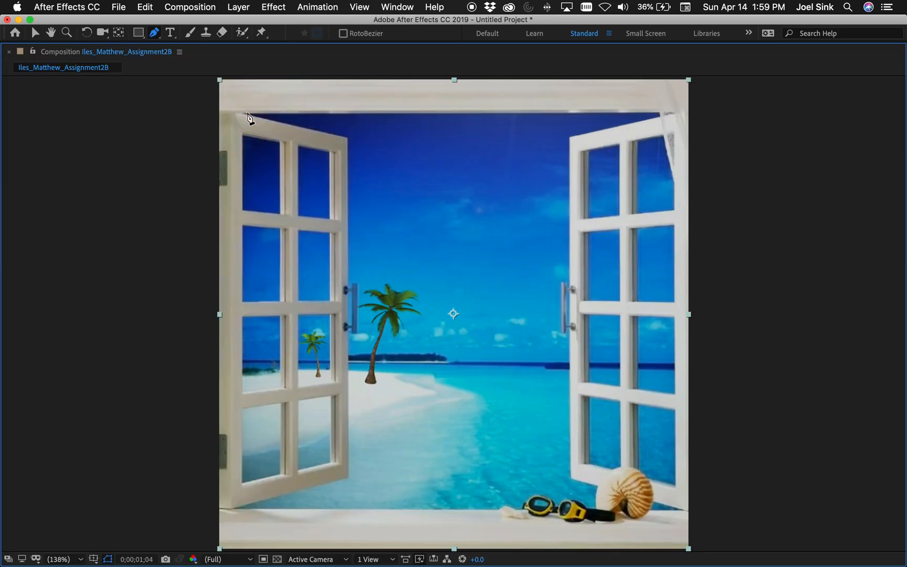
click(244, 114)
click(659, 113)
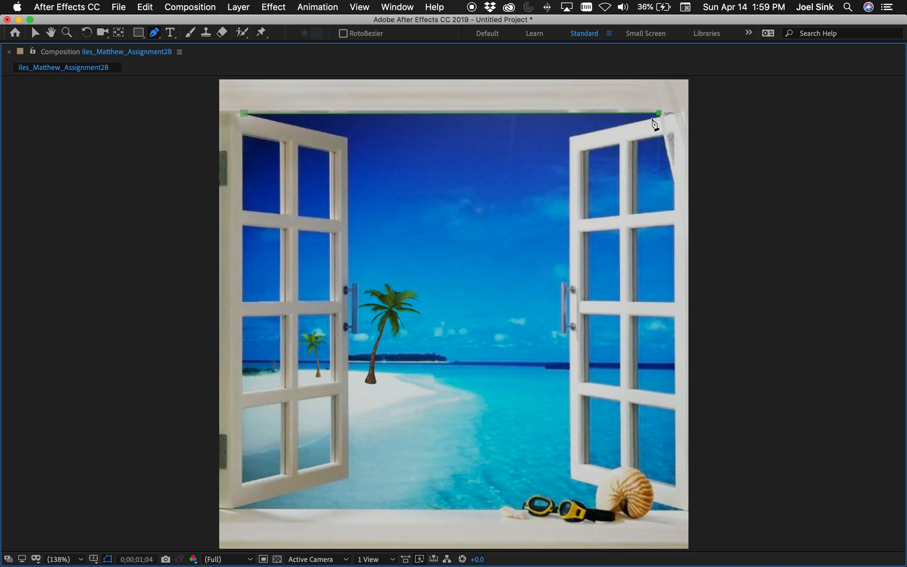
click(569, 137)
click(568, 285)
click(571, 478)
Continue the mask path around the shell and goggles and along the sill to the left shutter's lower hinge corner
click(597, 483)
click(596, 507)
click(584, 505)
click(581, 501)
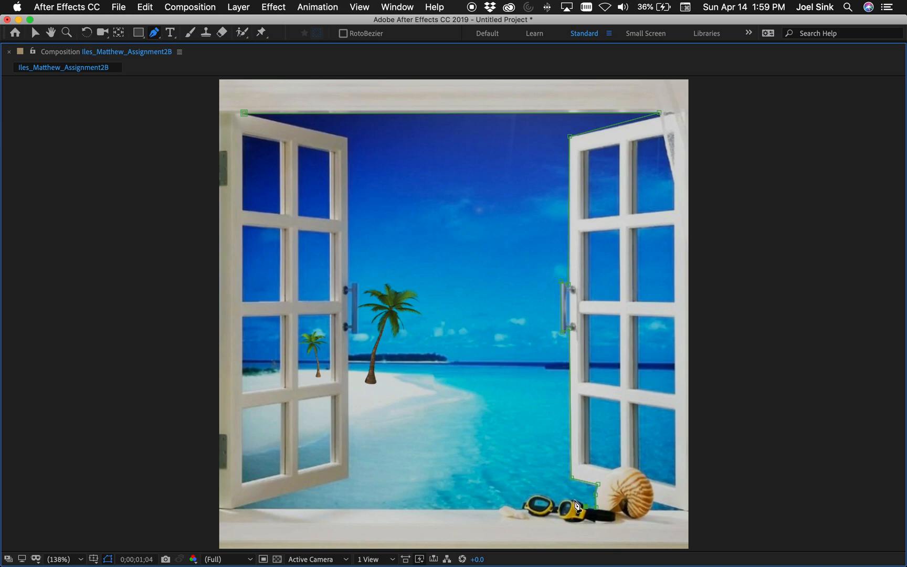
click(574, 499)
click(566, 499)
click(234, 508)
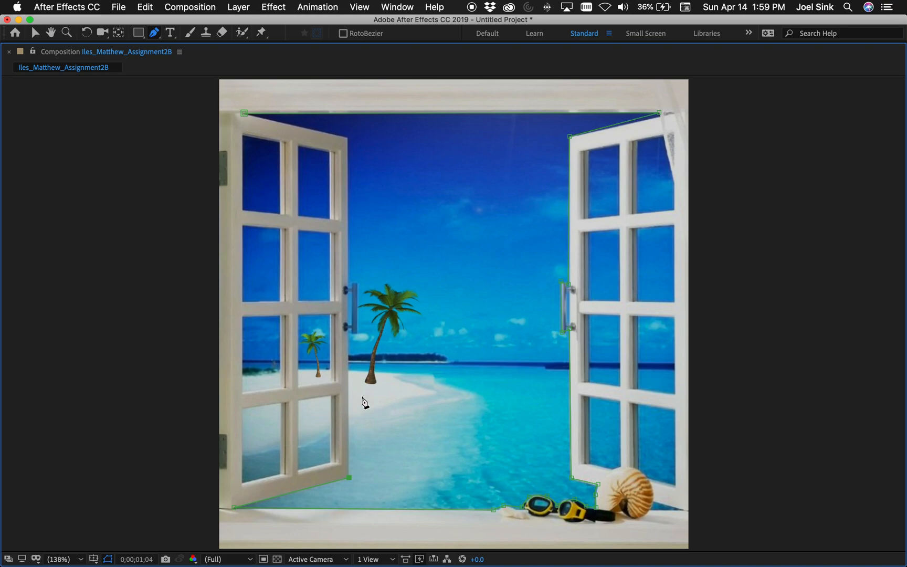
Trace the mask up the left shutter's inner edge, around its handle, and close the path at the starting point
click(347, 327)
click(356, 283)
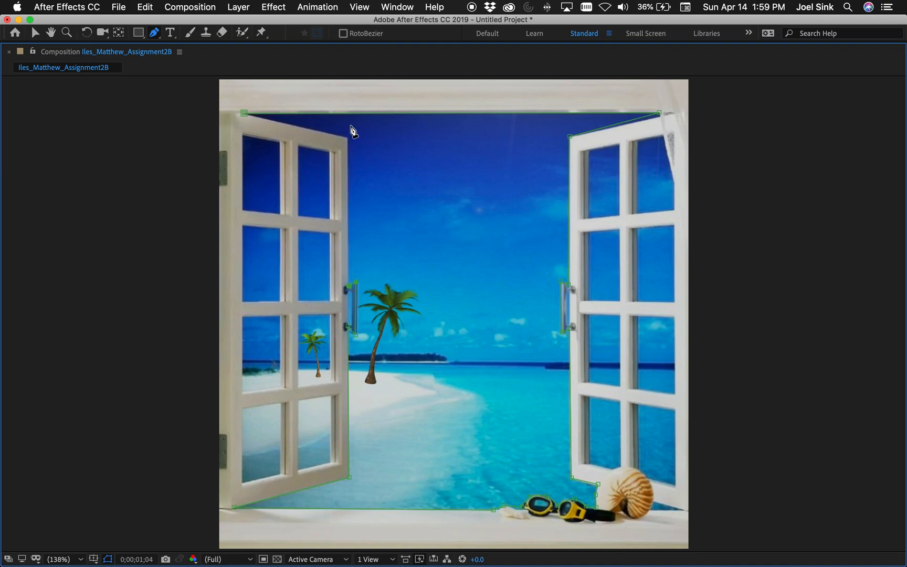
click(347, 138)
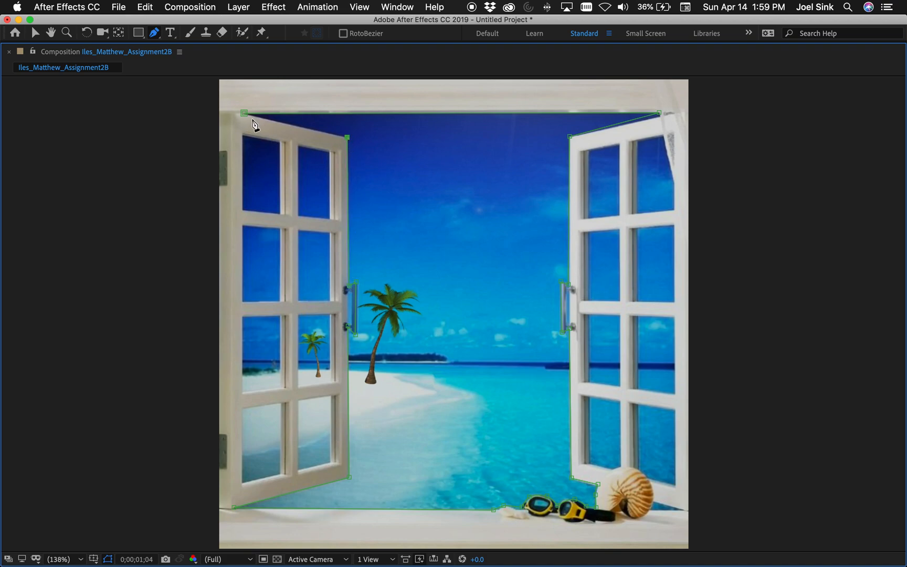
click(244, 114)
key(grave)
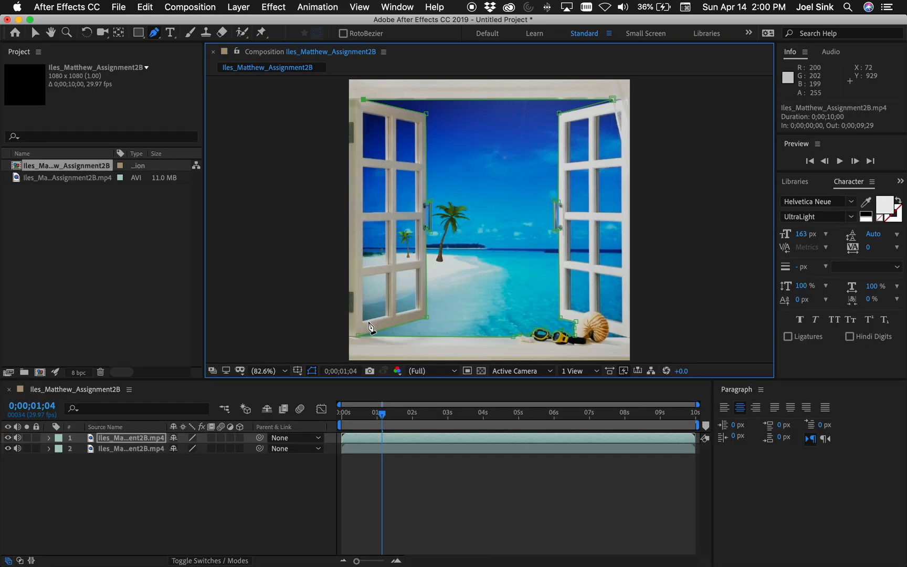
Hide the original video layer and invert Mask 1 on the duplicate layer
click(8, 449)
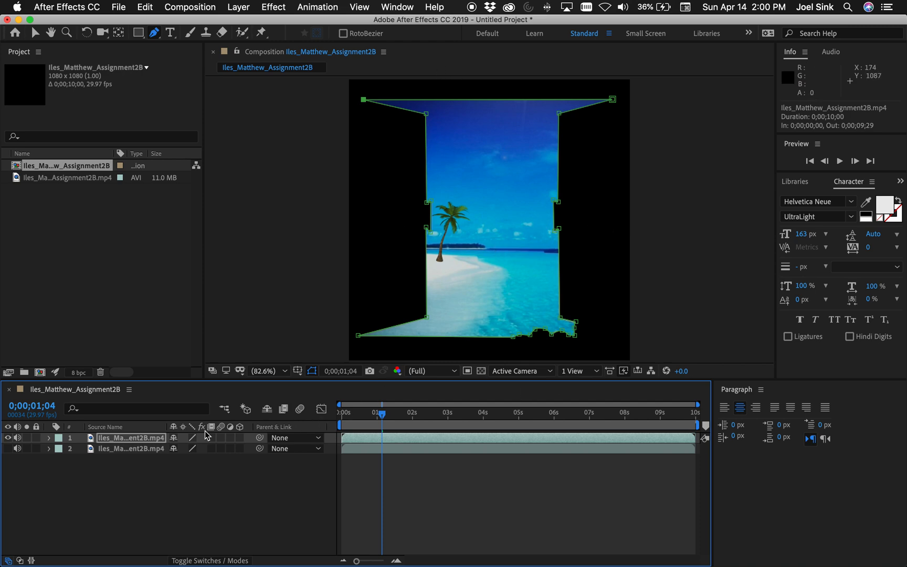
click(50, 440)
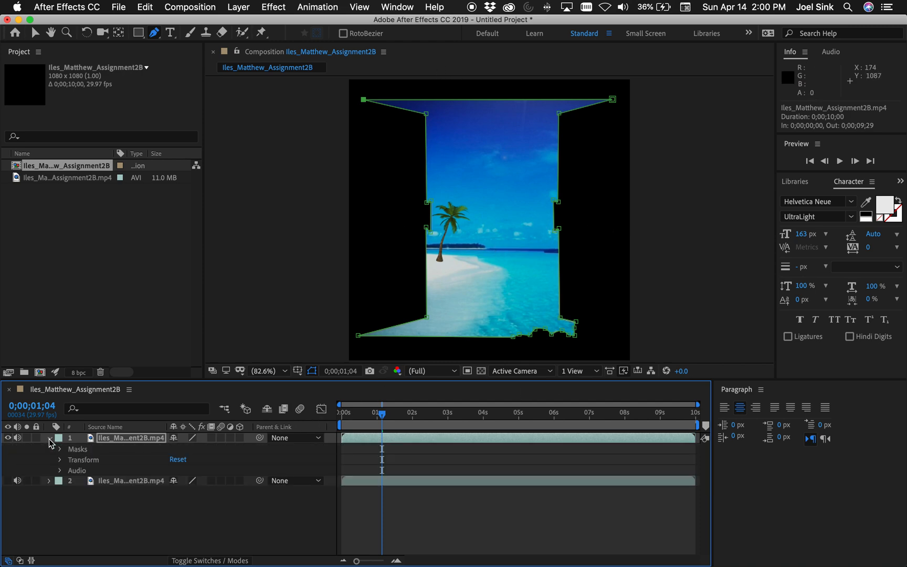
click(78, 449)
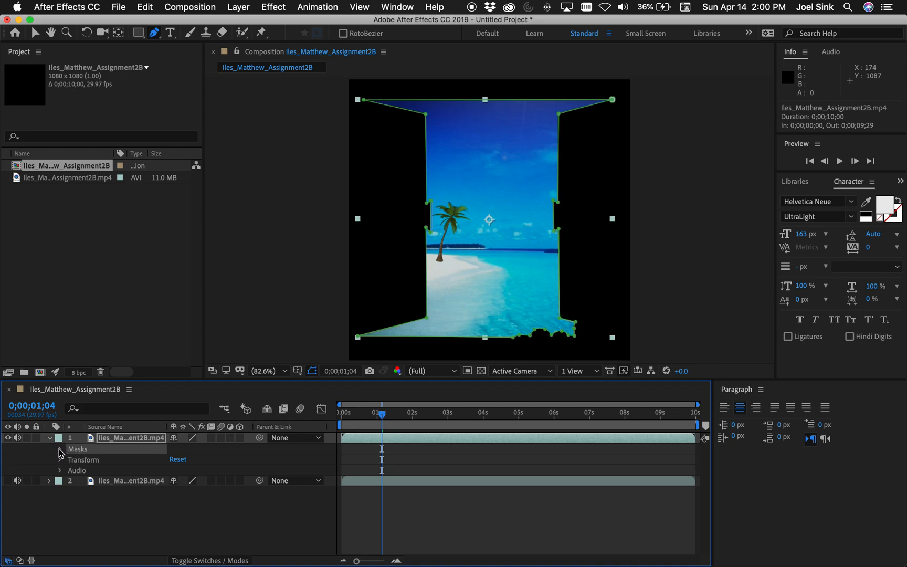
click(60, 449)
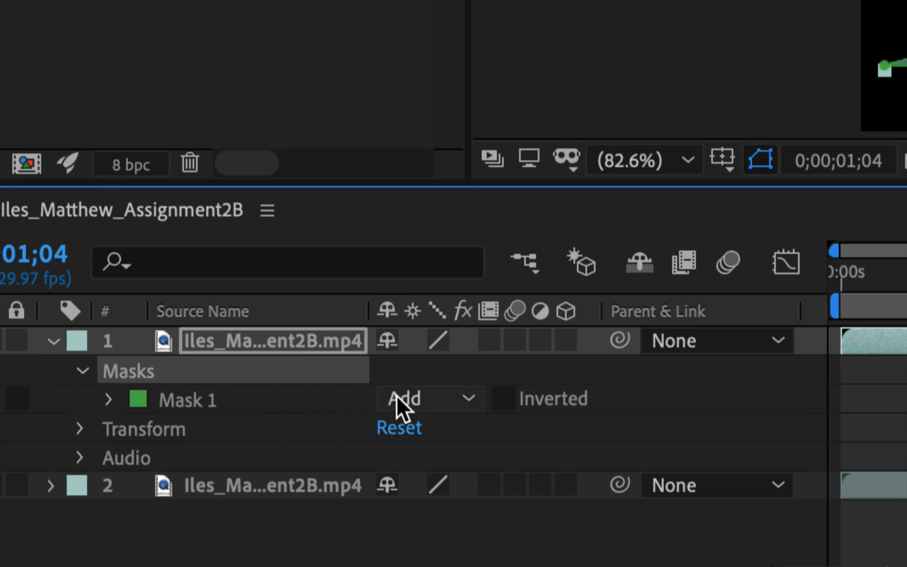
click(504, 400)
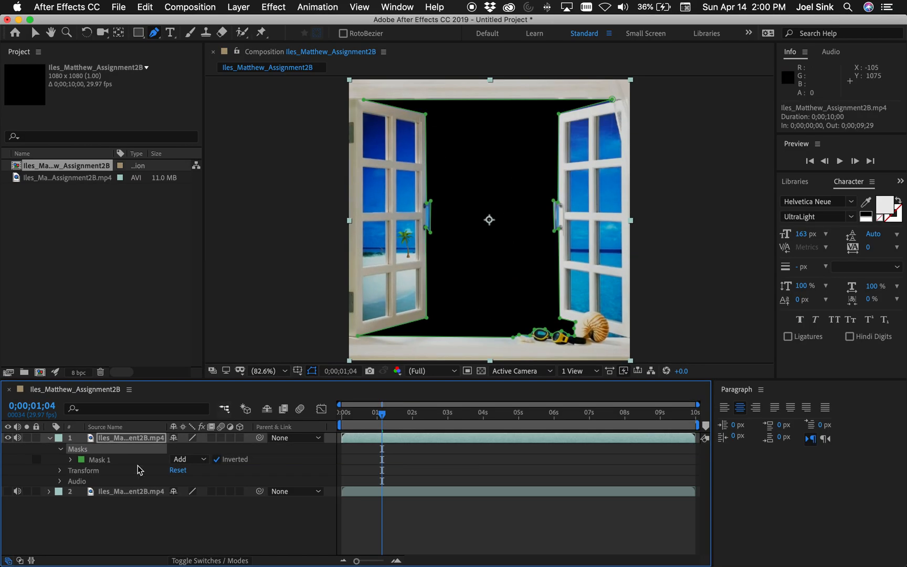
Draw a closed four-point mask around the top outer pane of the left shutter on the duplicate layer
click(125, 444)
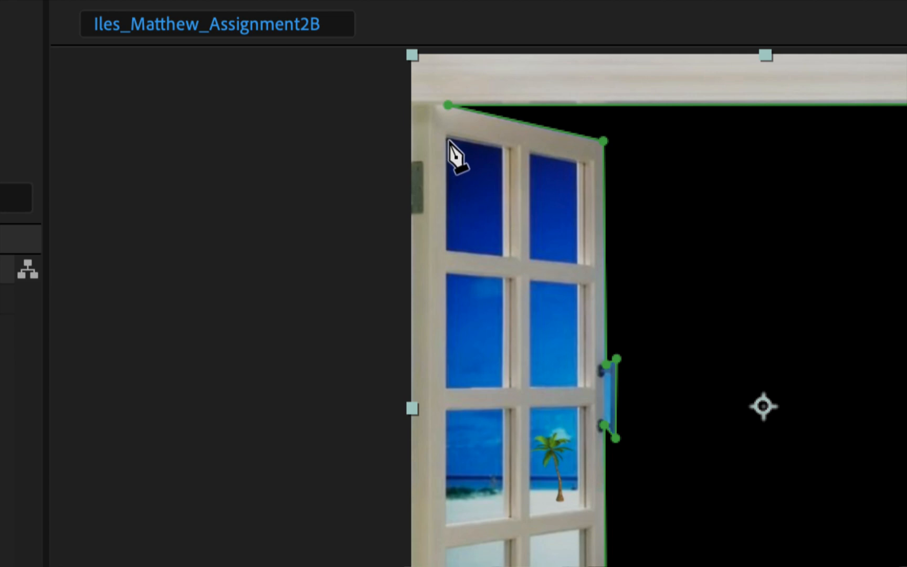
click(447, 139)
click(502, 147)
click(503, 255)
click(447, 250)
click(447, 139)
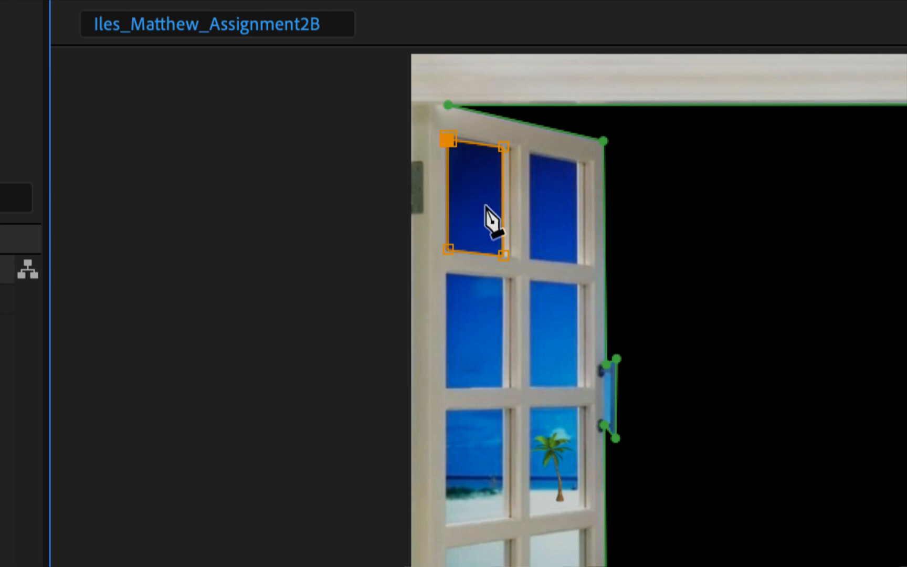
Draw a closed four-point mask around the top inner pane of the left shutter
click(532, 154)
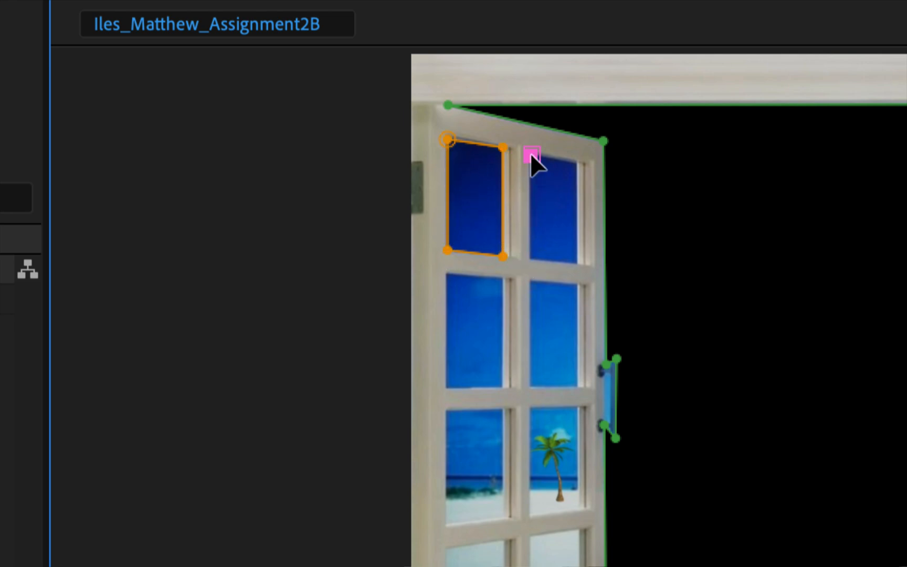
click(580, 160)
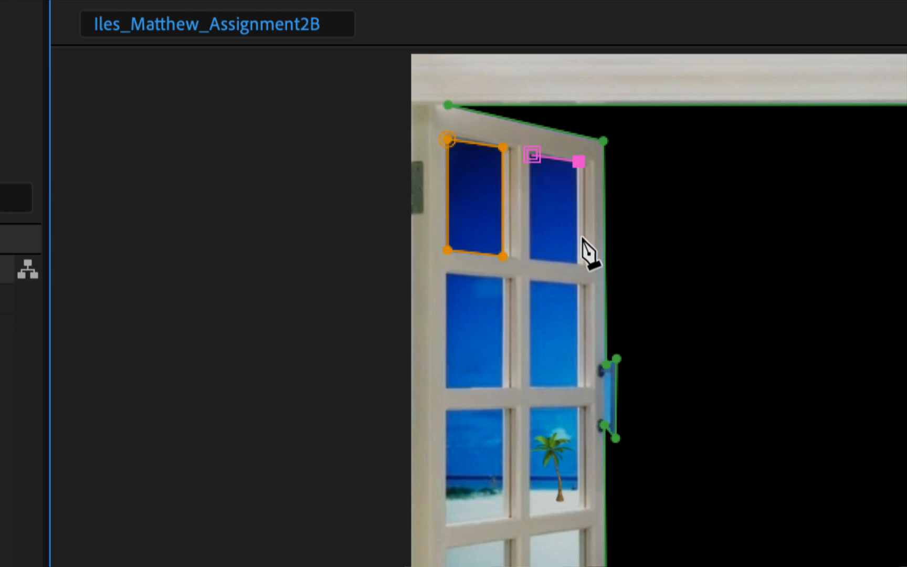
click(578, 264)
click(526, 257)
click(532, 154)
Draw a closed four-point mask around the second-row outer pane of the left shutter
click(447, 274)
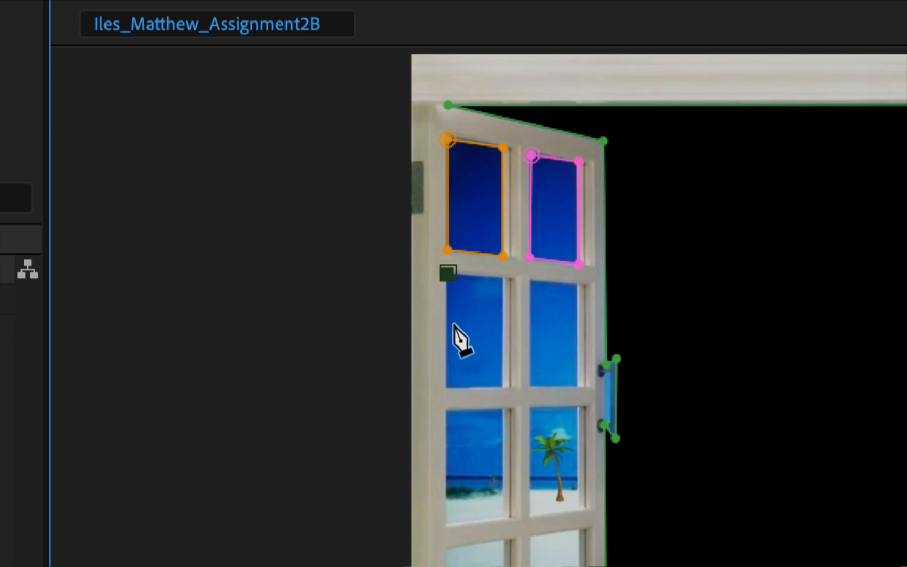
click(447, 386)
click(501, 386)
click(501, 276)
click(447, 273)
Draw a closed four-point mask around the second-row inner pane of the left shutter
click(532, 280)
click(531, 386)
click(578, 385)
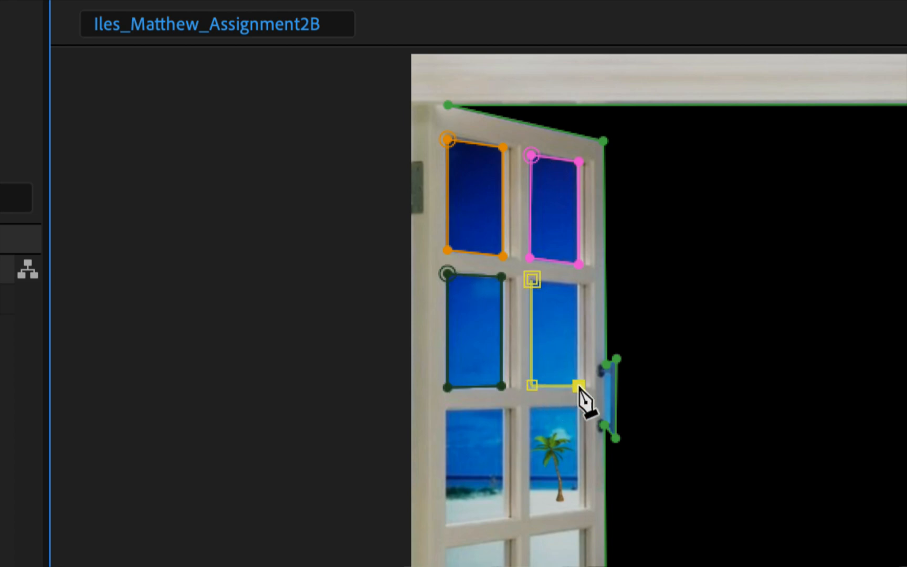
click(577, 284)
click(531, 279)
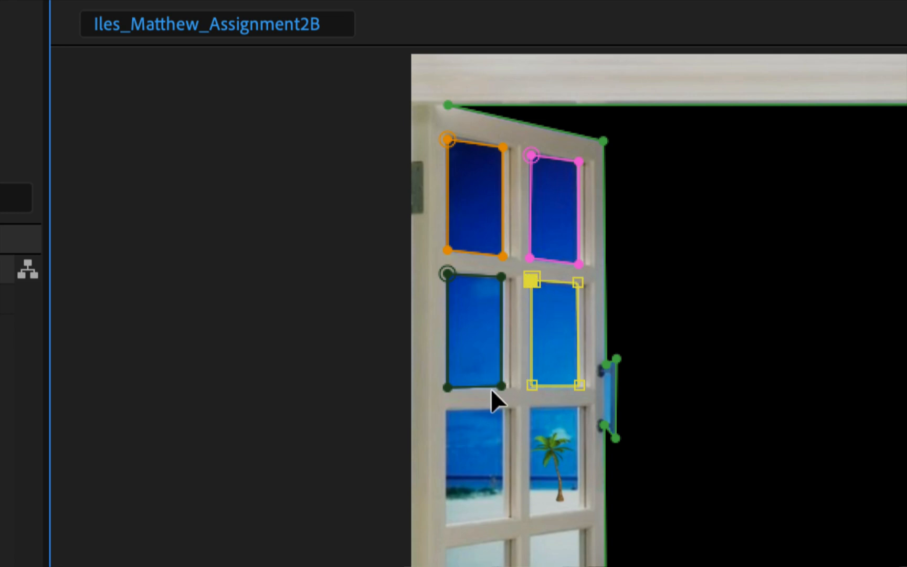
Draw a closed four-point mask around the third-row outer pane of the left shutter
scroll(489, 407, down, 3)
scroll(494, 407, up, 4)
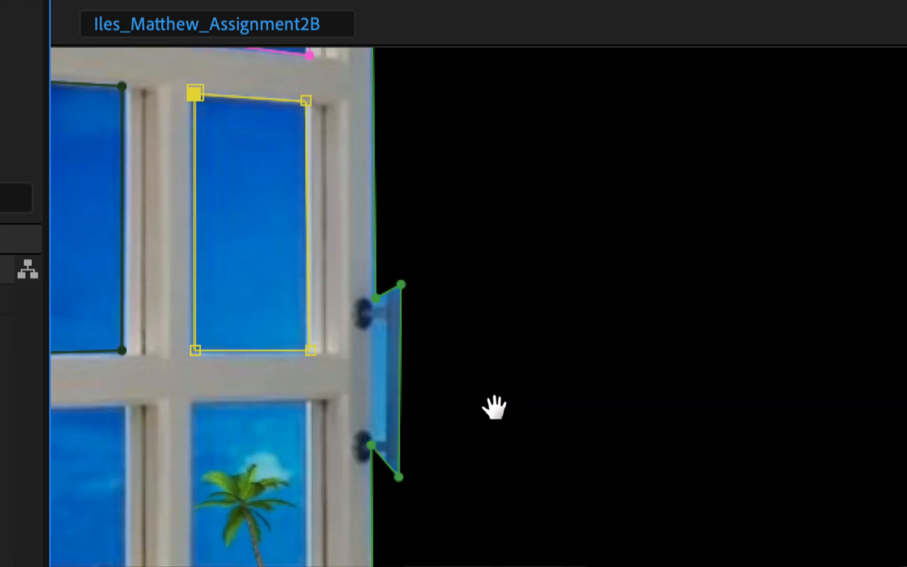
drag(194, 459, 591, 234)
click(413, 170)
click(547, 166)
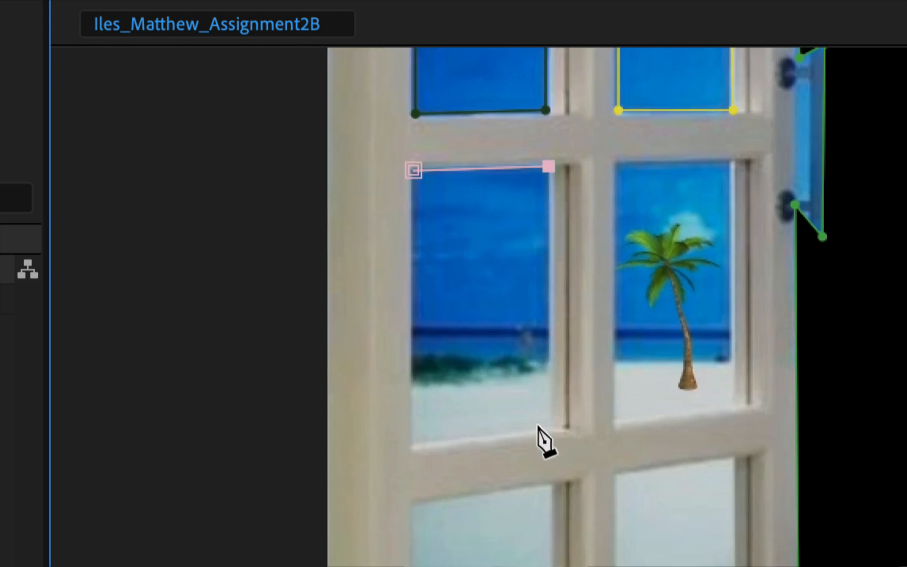
click(549, 428)
click(412, 445)
click(413, 170)
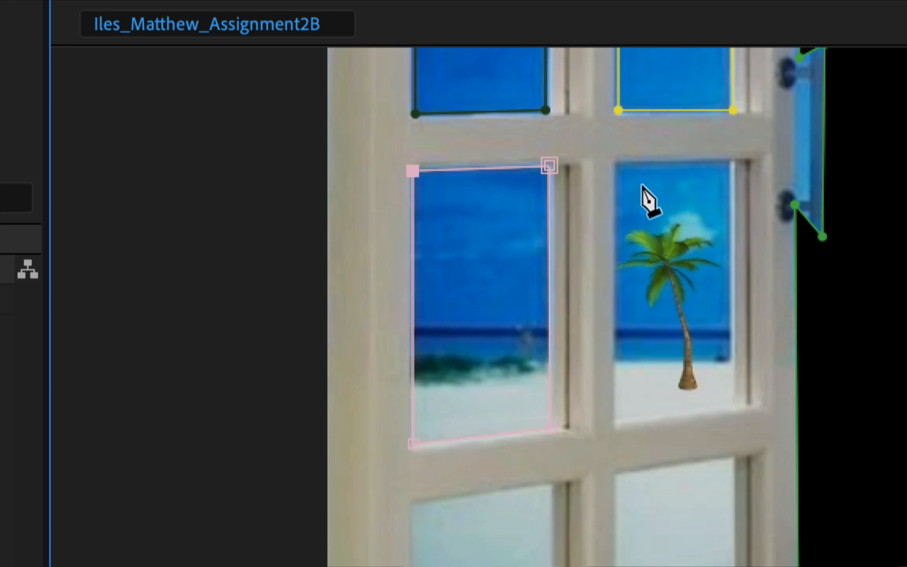
Draw a closed four-point mask around the third-row pane with the small palm tree in the left shutter
click(730, 161)
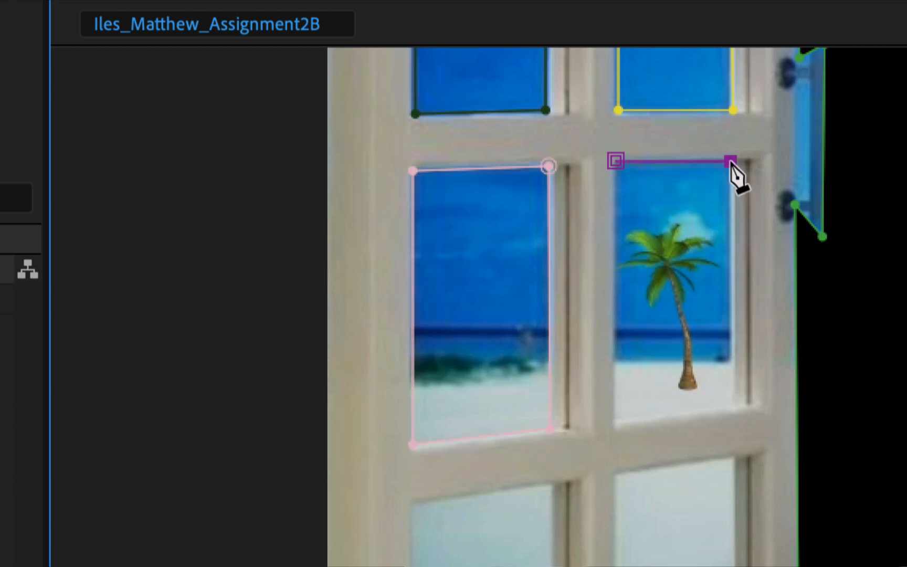
click(732, 399)
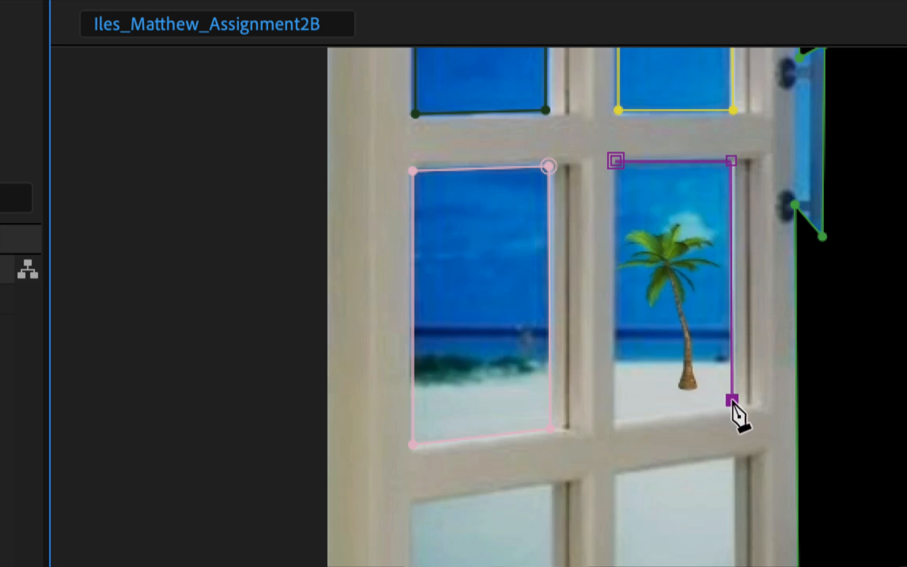
click(616, 418)
click(615, 161)
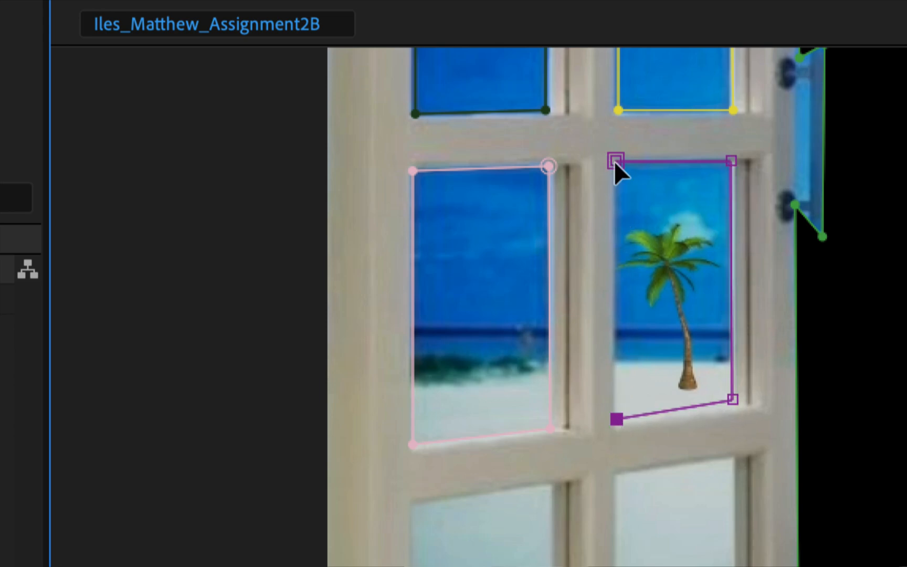
Draw a closed four-point mask around the bottom outer pane of the left shutter
drag(532, 361, 489, 141)
drag(506, 250, 461, 95)
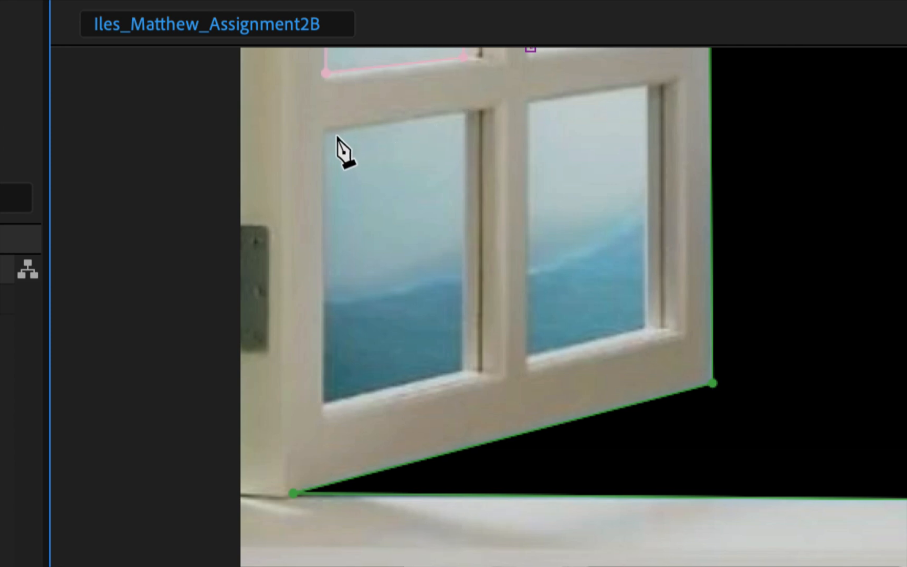
click(325, 135)
click(464, 112)
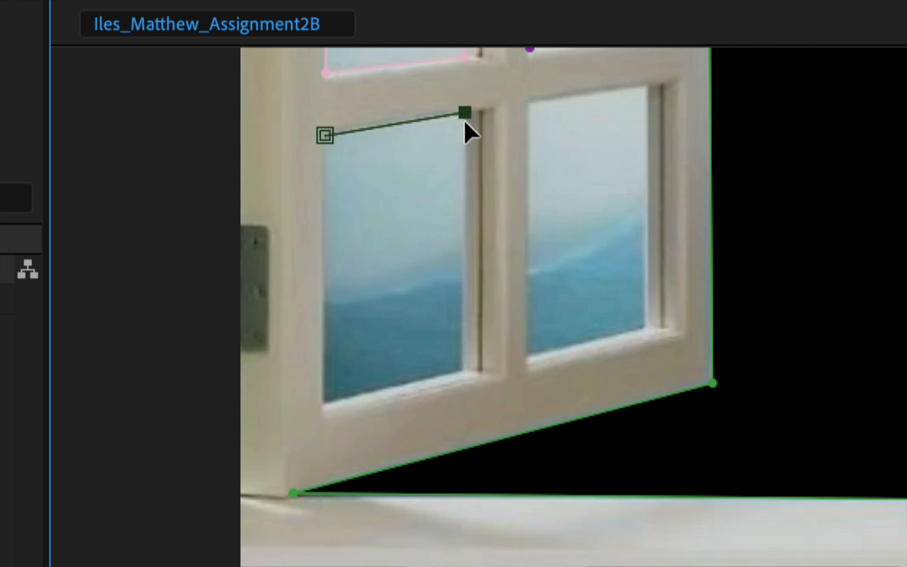
click(462, 366)
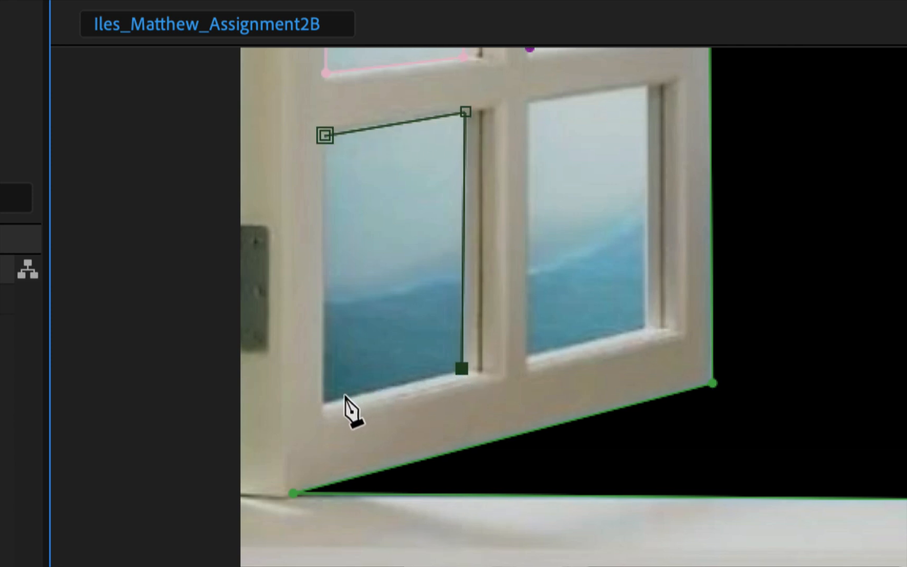
click(324, 400)
click(324, 135)
Draw a closed four-point mask around the bottom inner pane of the left shutter
click(529, 100)
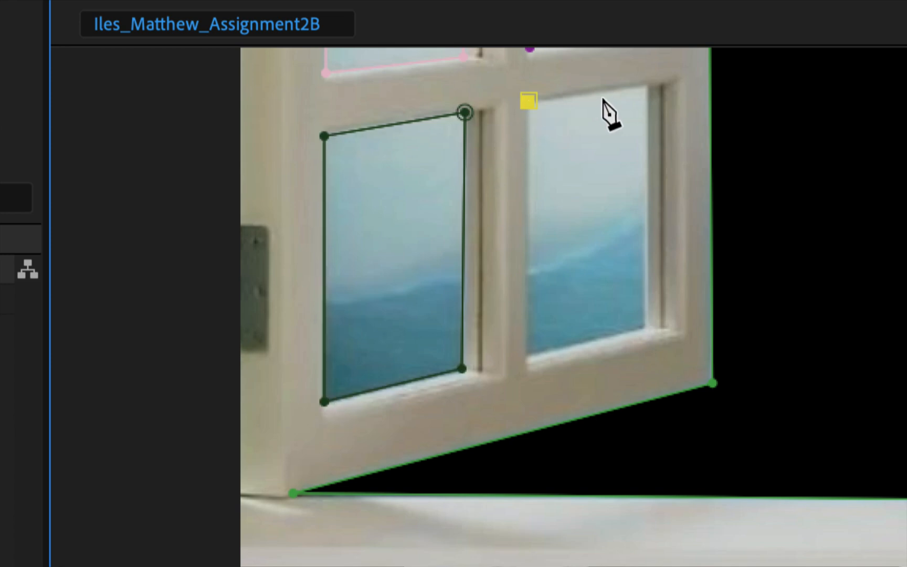
click(648, 84)
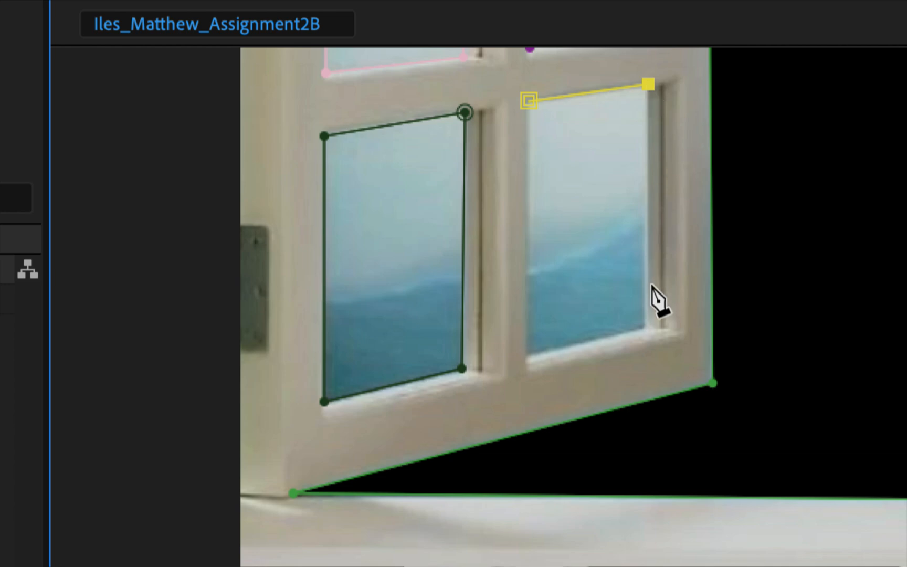
click(643, 327)
click(529, 353)
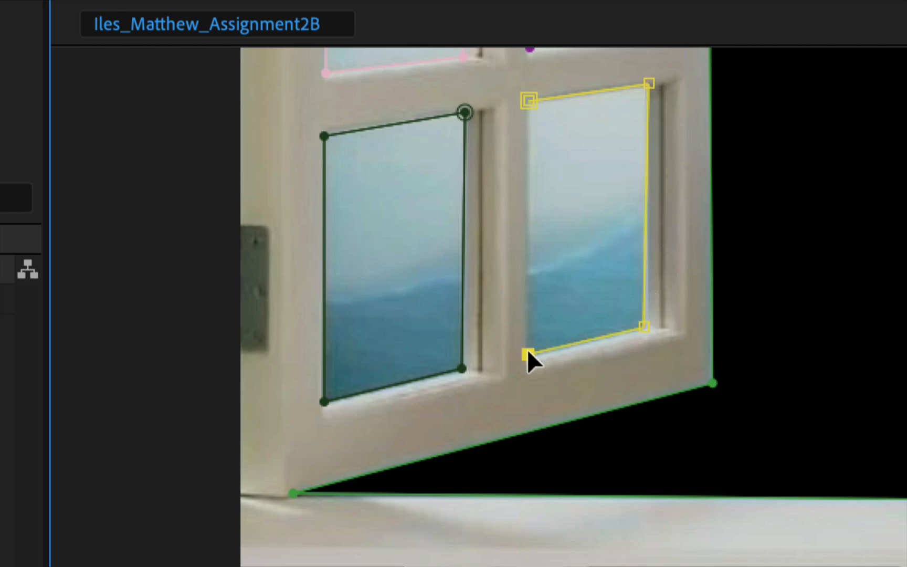
click(528, 100)
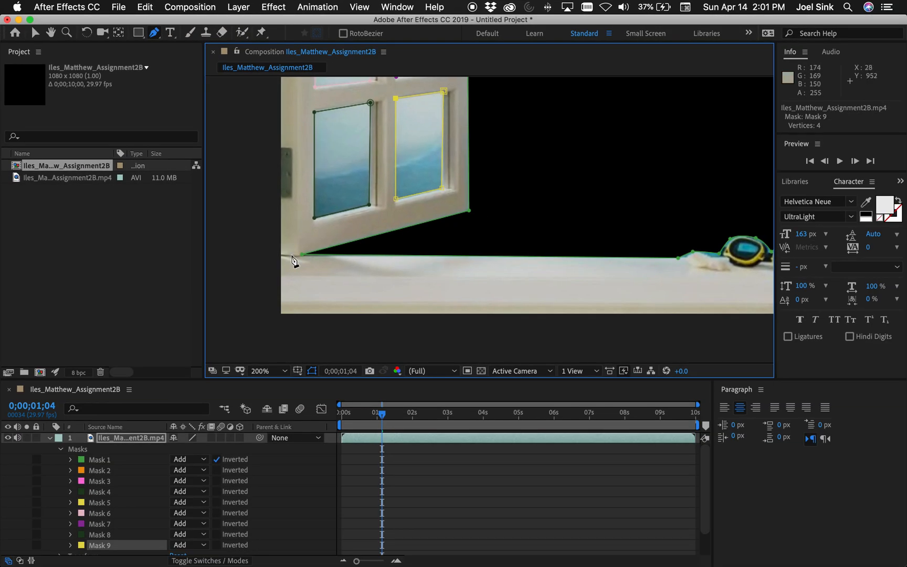
Set the mode of Mask 2 through Mask 9 on the top video layer to Subtract
click(275, 370)
click(286, 150)
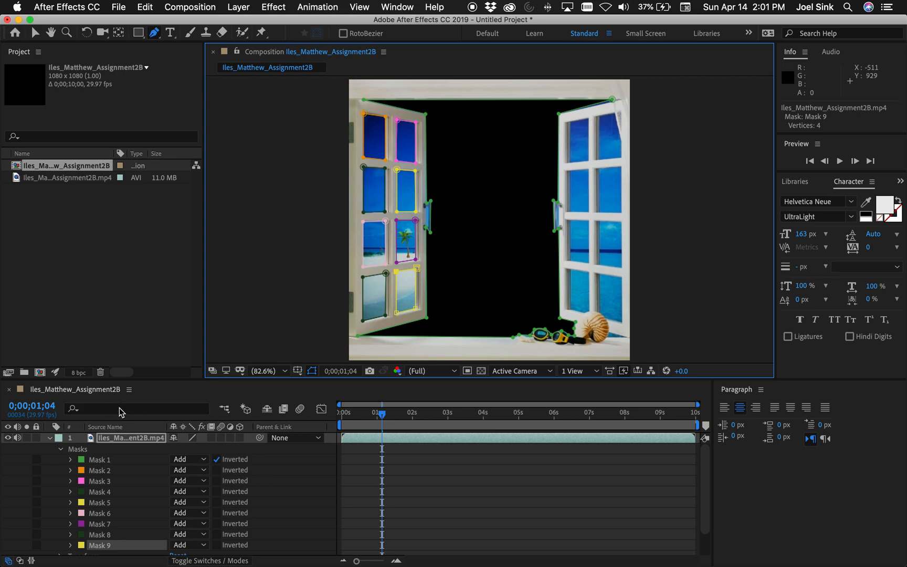
drag(165, 380, 190, 277)
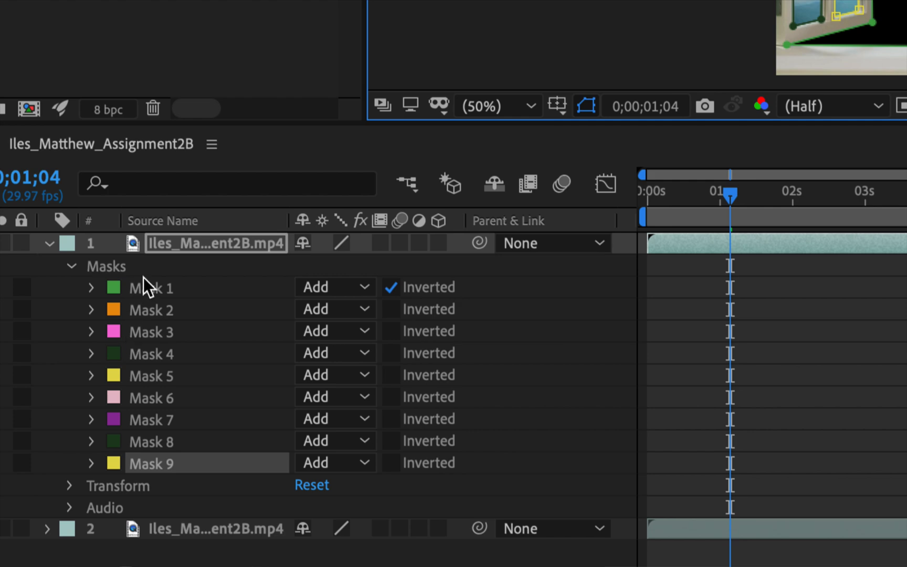
click(152, 289)
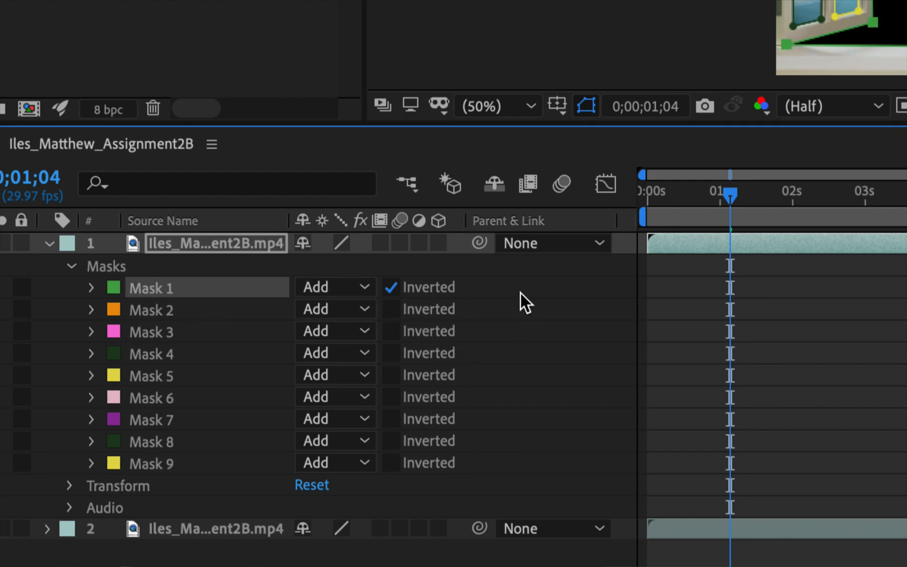
click(157, 309)
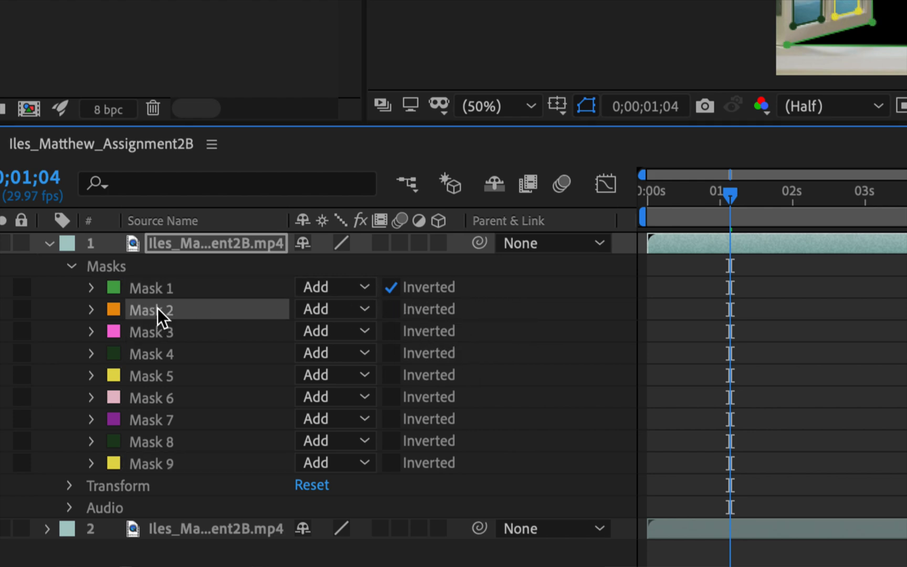
shift+click(160, 463)
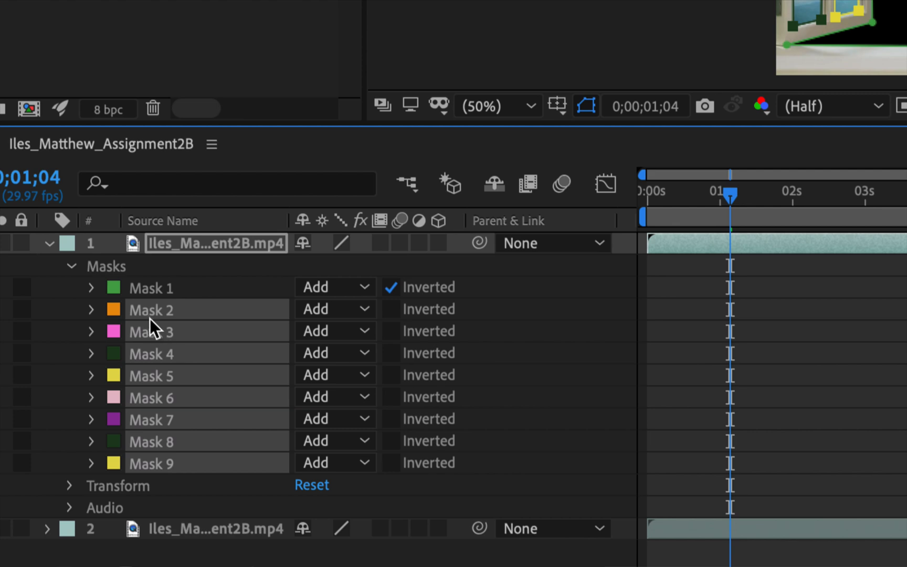
click(368, 309)
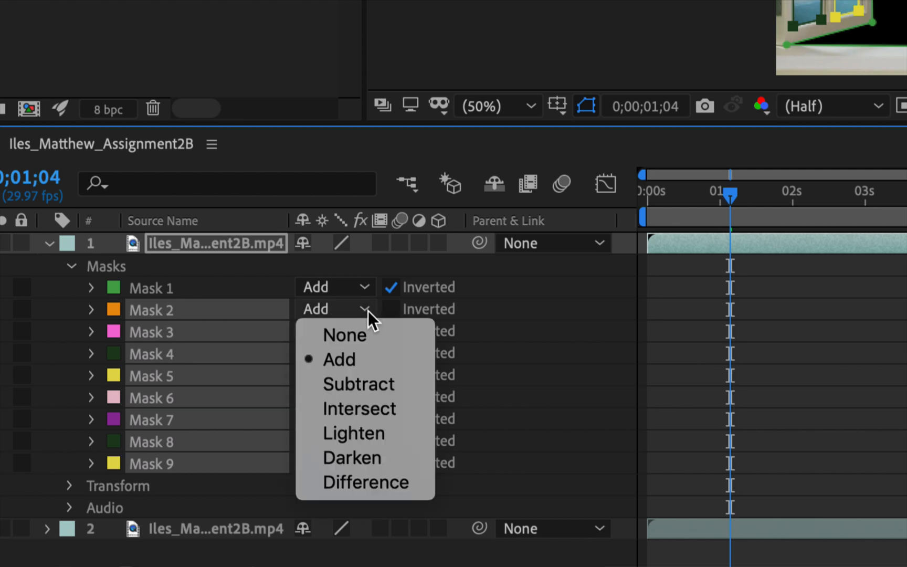
click(355, 386)
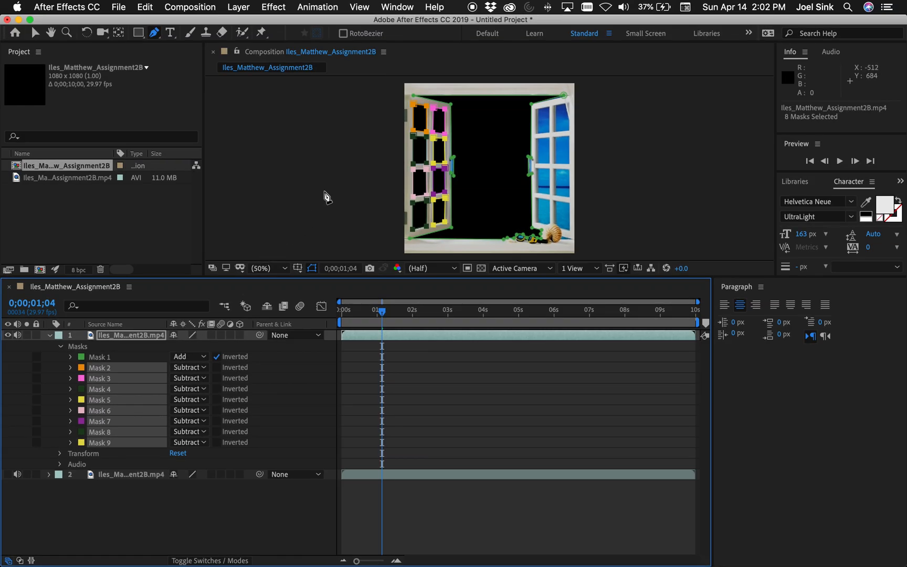
click(468, 76)
key(super+z)
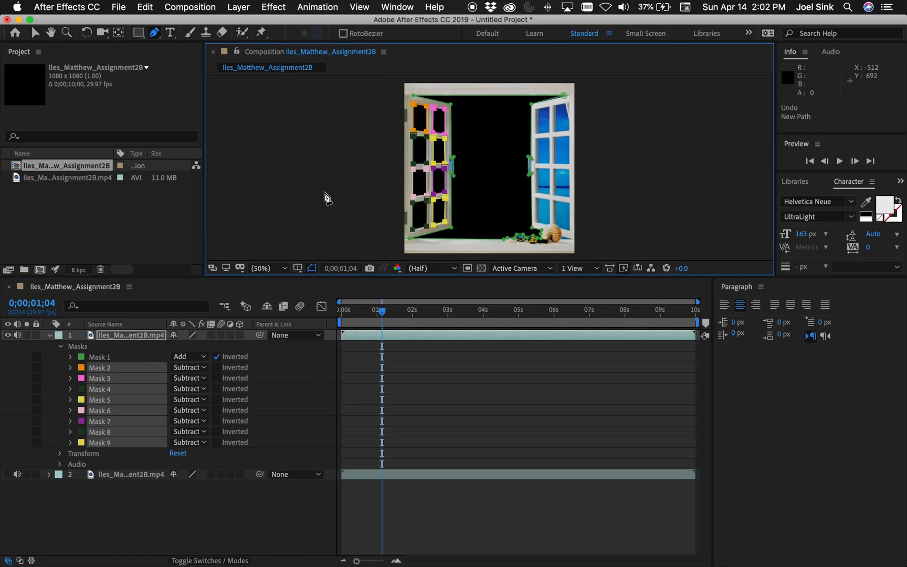
click(202, 367)
click(209, 404)
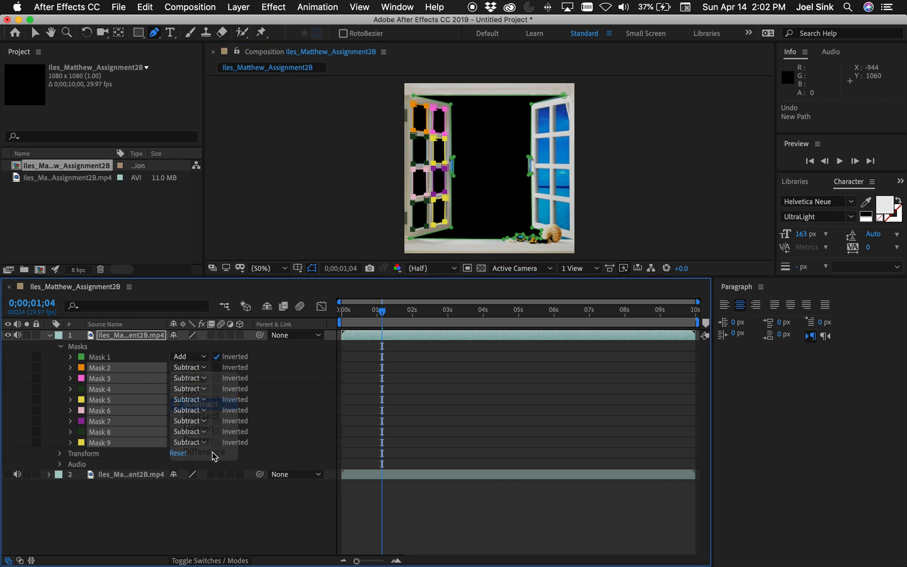
Move the upper corner point of Mask 1 at the right shutter outward along the top of the window opening to that shutter's outer corner
click(33, 35)
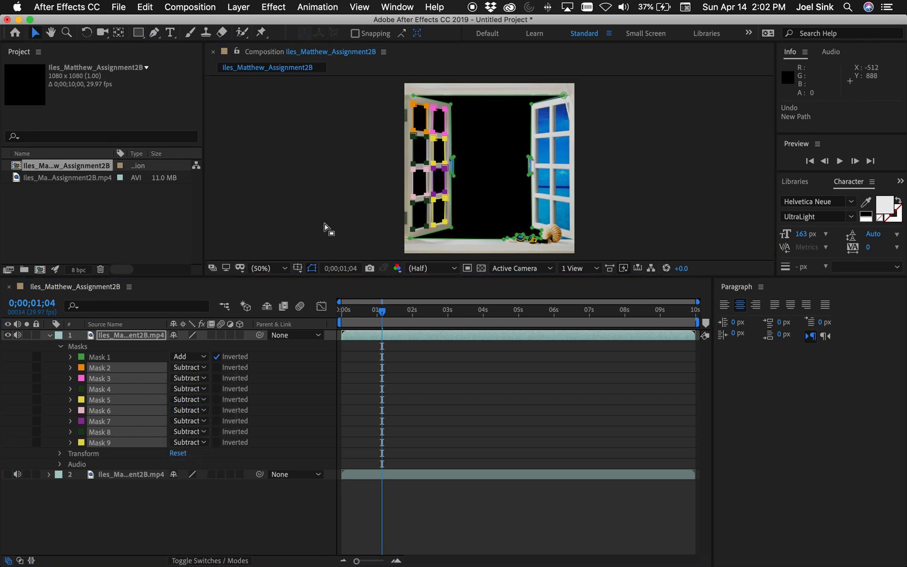
click(326, 207)
key(grave)
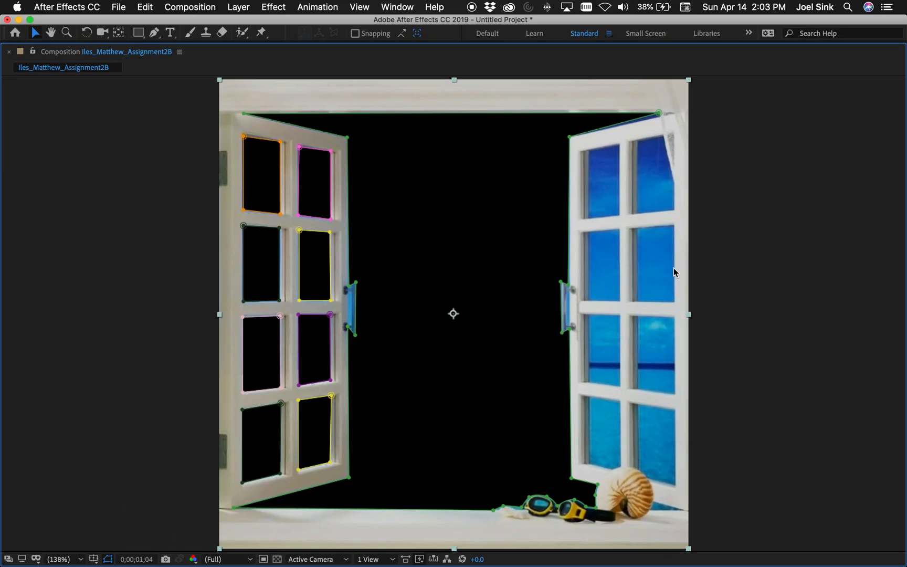
drag(658, 114, 671, 114)
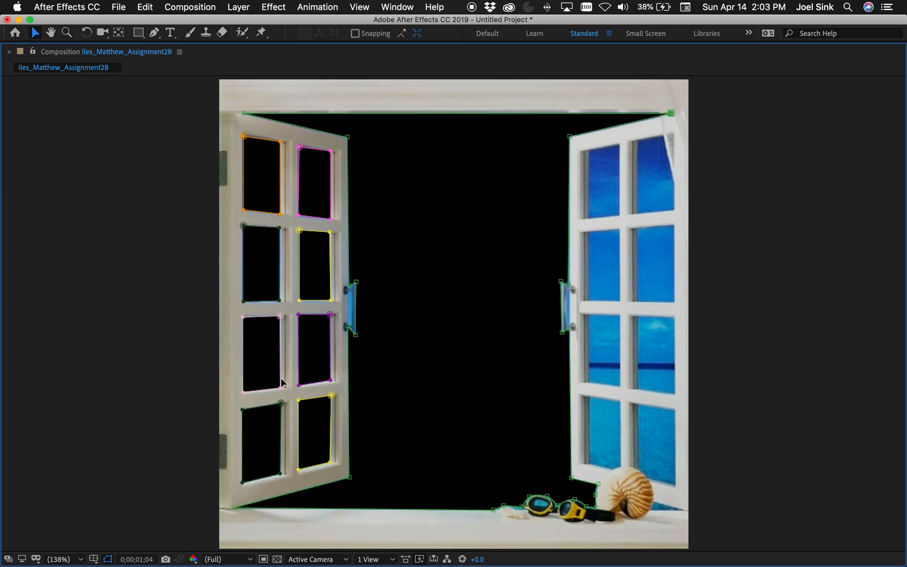
key(grave)
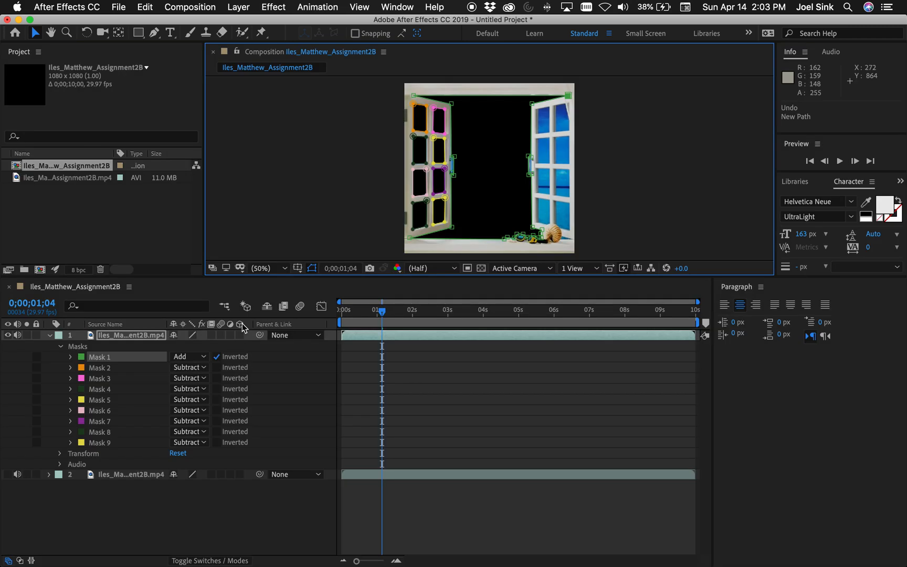
Collapse the masked top layer, turn the bottom video layer's visibility back on, and deselect everything
click(50, 334)
click(7, 346)
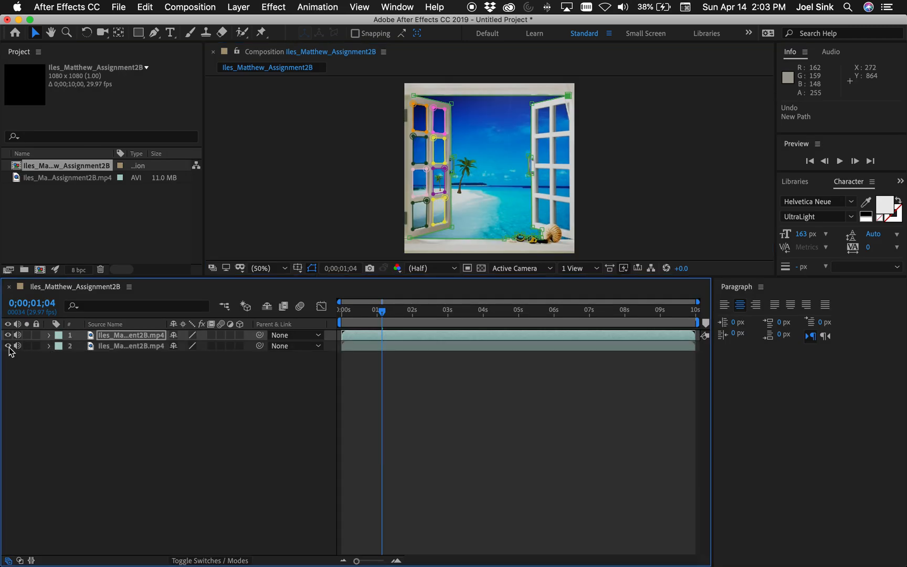
click(433, 462)
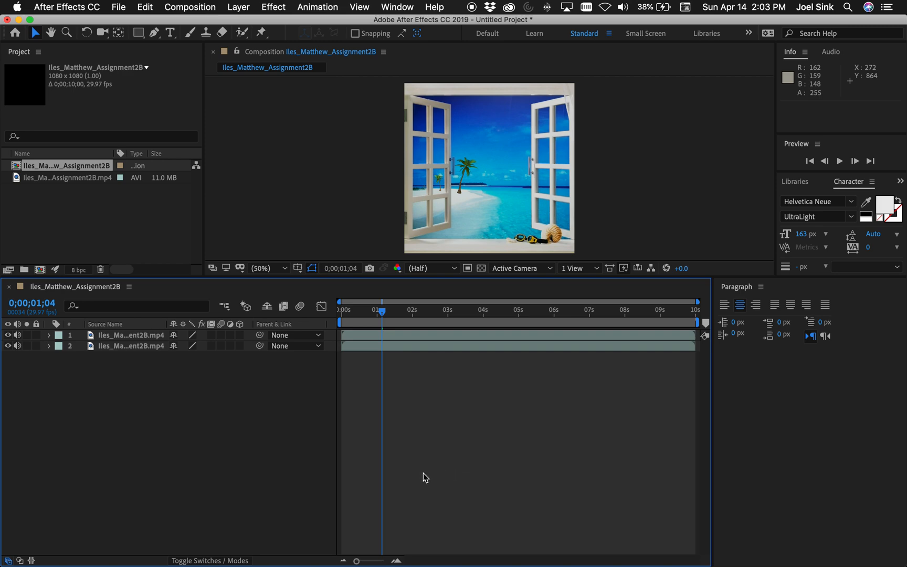
Draw a white rectangle about 241 by 287 px in the window opening and place its layer between the two video layers
click(137, 31)
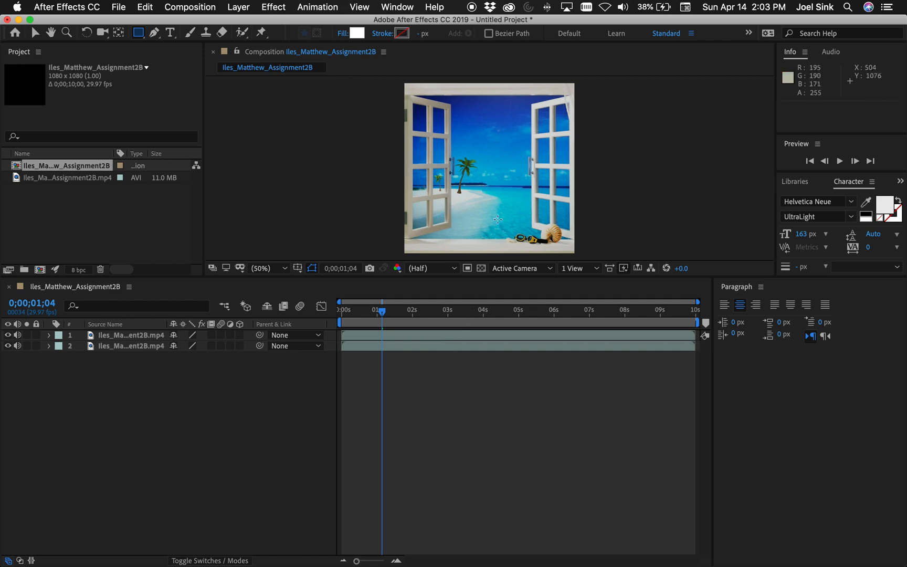
drag(471, 143, 509, 188)
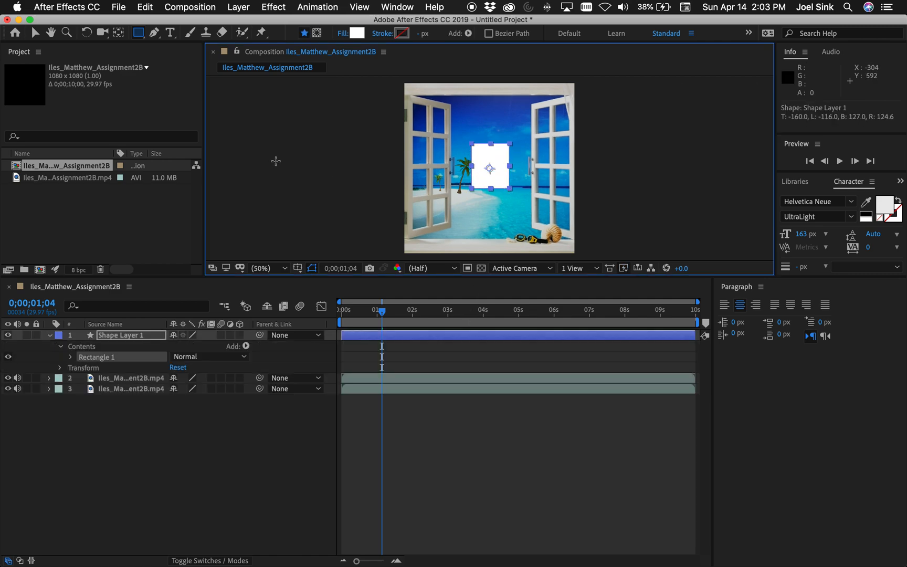
click(35, 33)
drag(118, 337, 135, 385)
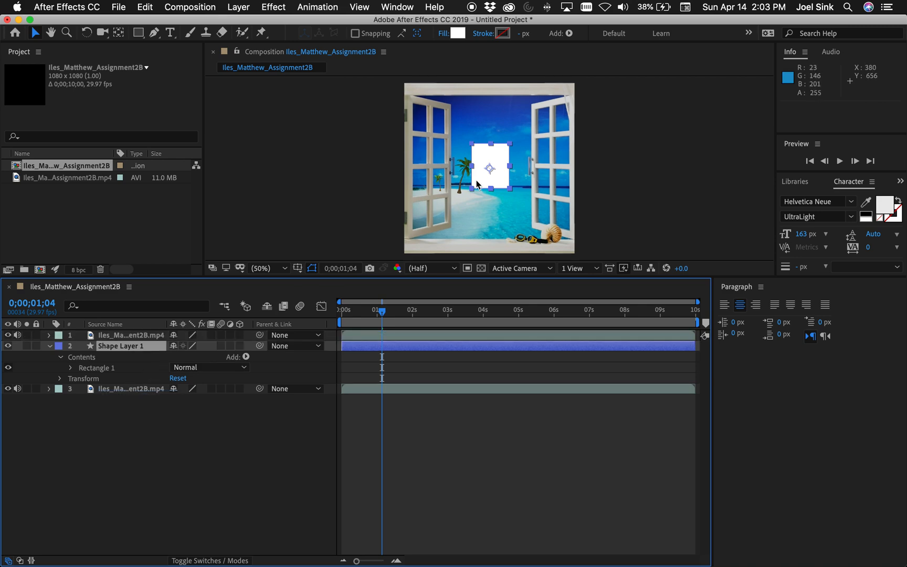
Keyframe the rectangle's position from about -180, 552 at 0;00;00;00 to about 1256, 552 at 0;00;09;29, crossing the frame from left to right
drag(492, 170, 378, 172)
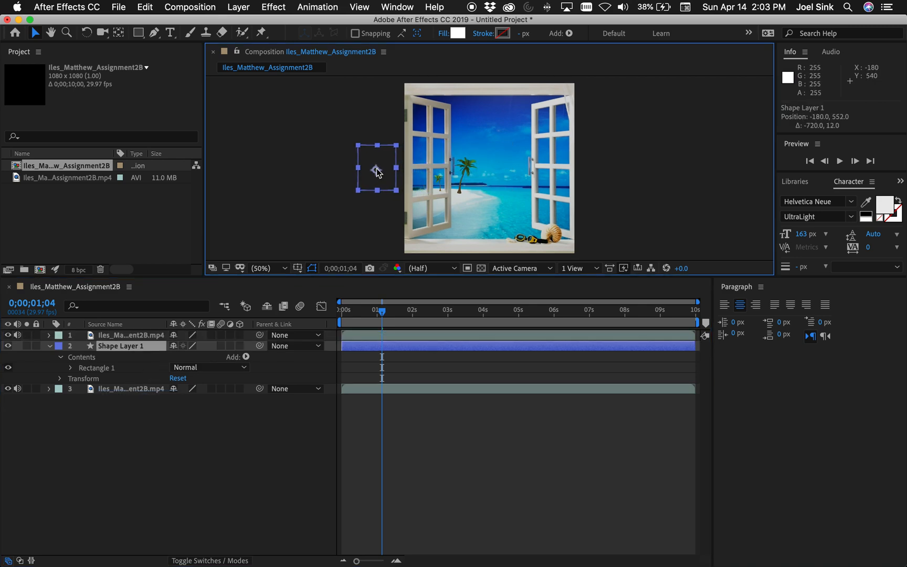
drag(382, 312, 318, 311)
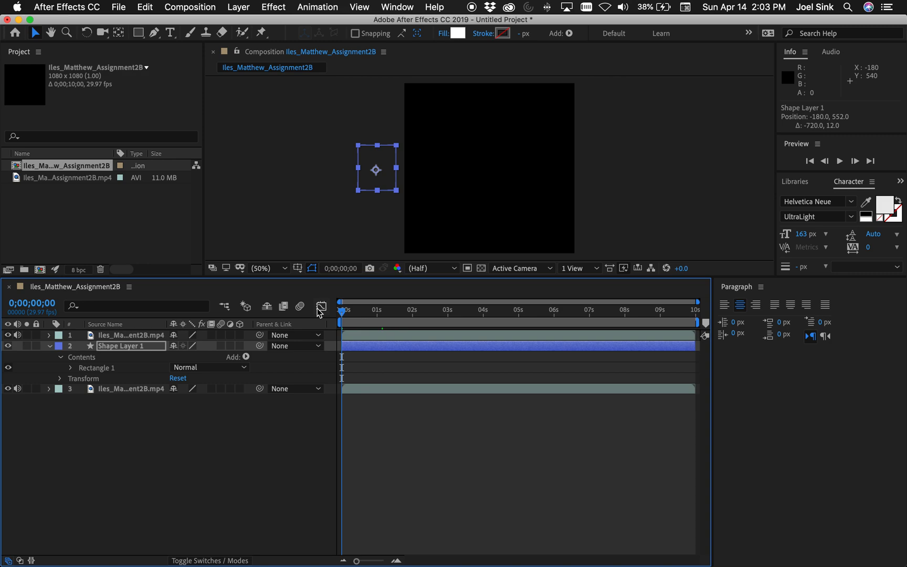
key(alt+shift+p)
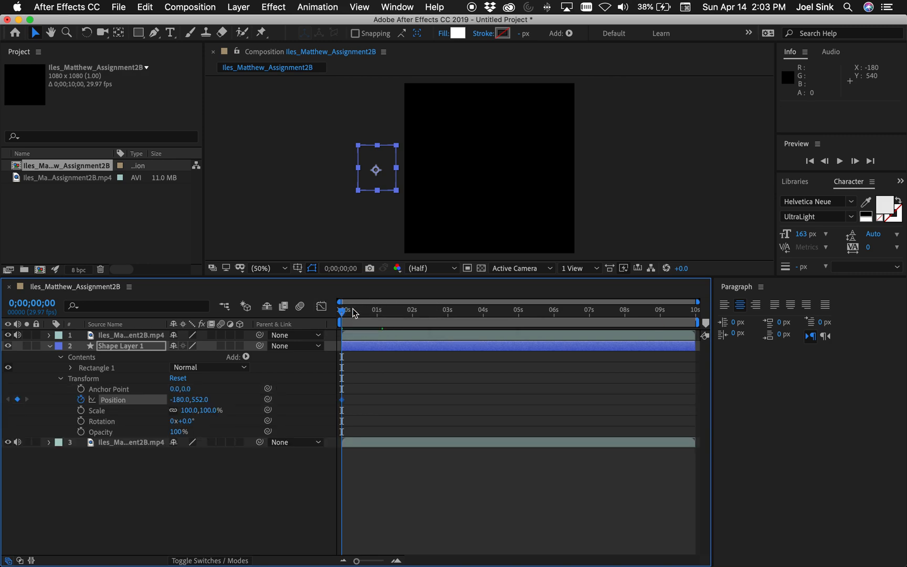
key(End)
drag(391, 184, 604, 187)
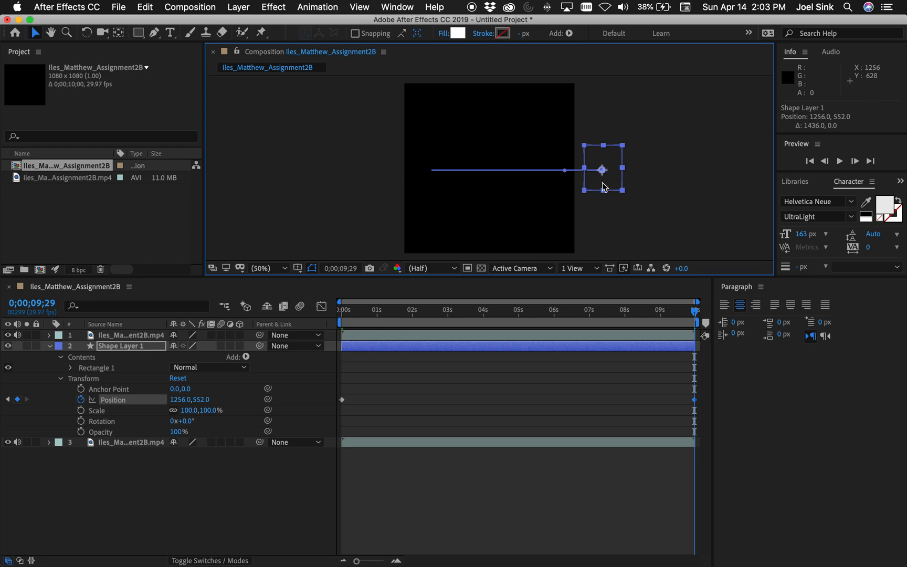
Preview the rectangle's movement behind the window frame in the enlarged composition view
click(393, 153)
key(space)
key(grave)
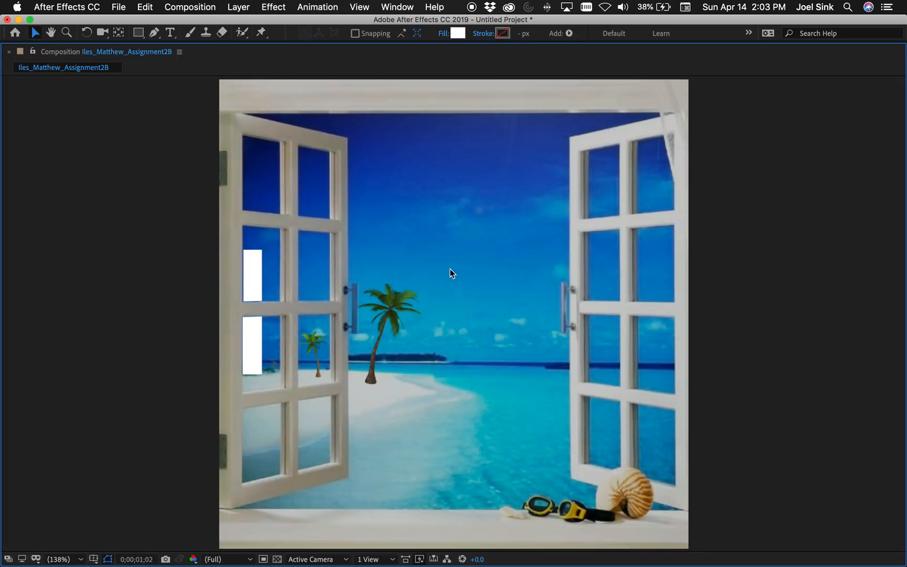